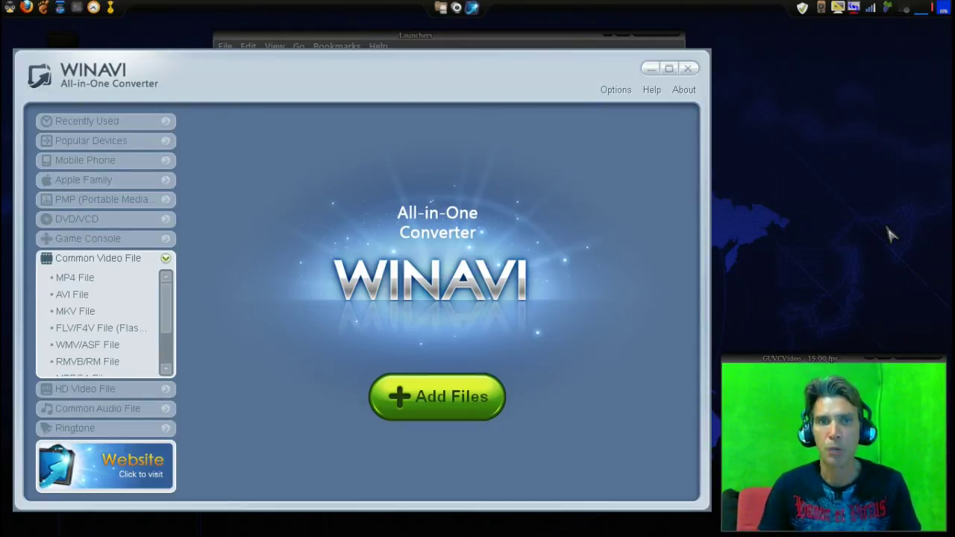
- Add capture-21.avi to WinAVI and choose AVI File as the conversion mode
left_click(462, 412)
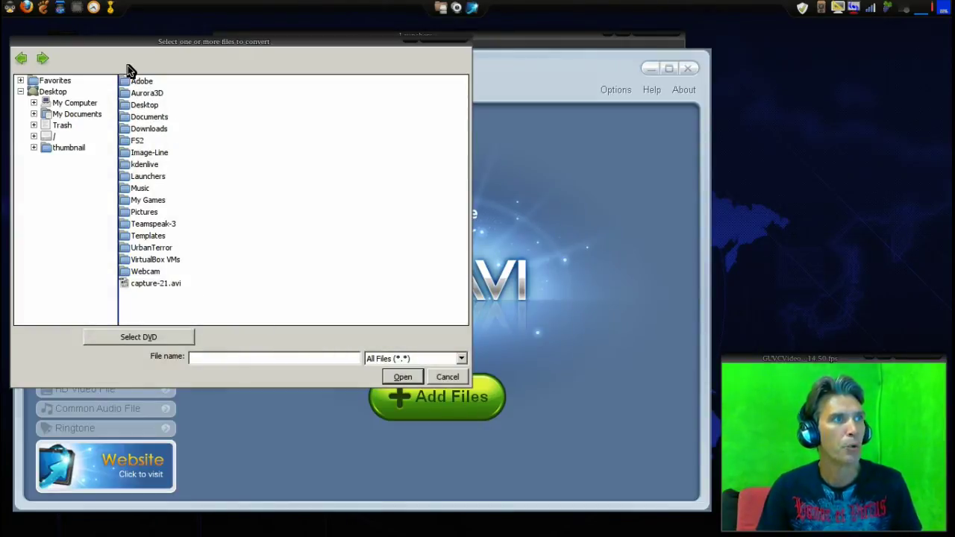
left_click(155, 285)
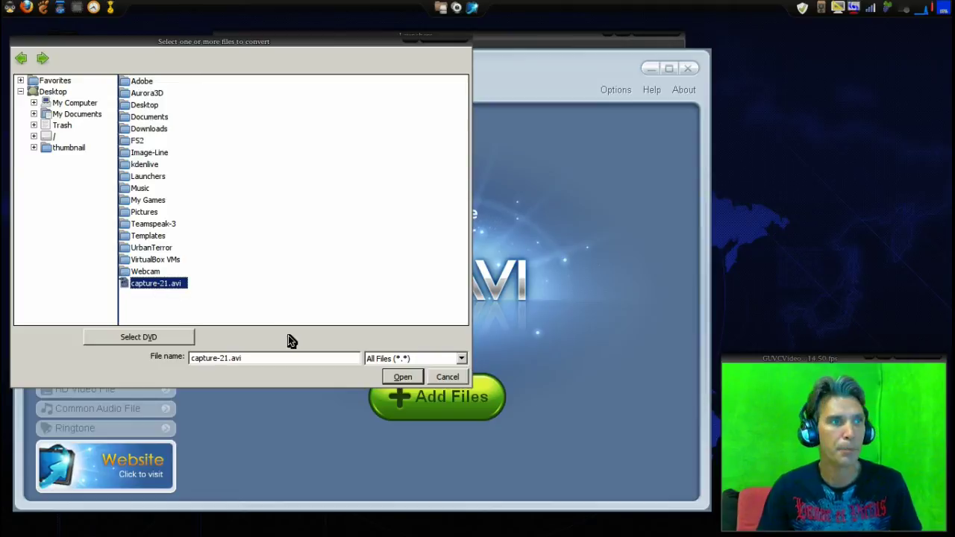
left_click(401, 377)
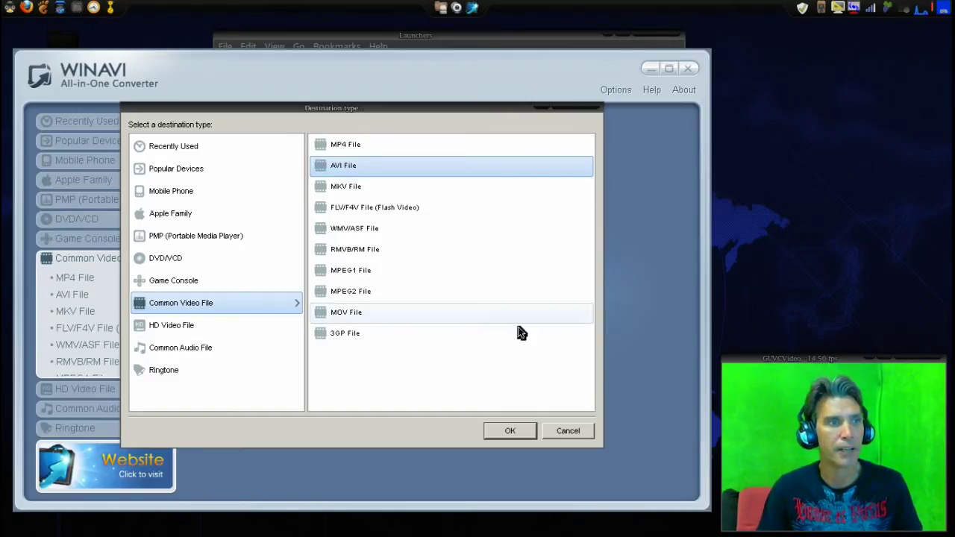
left_click(515, 431)
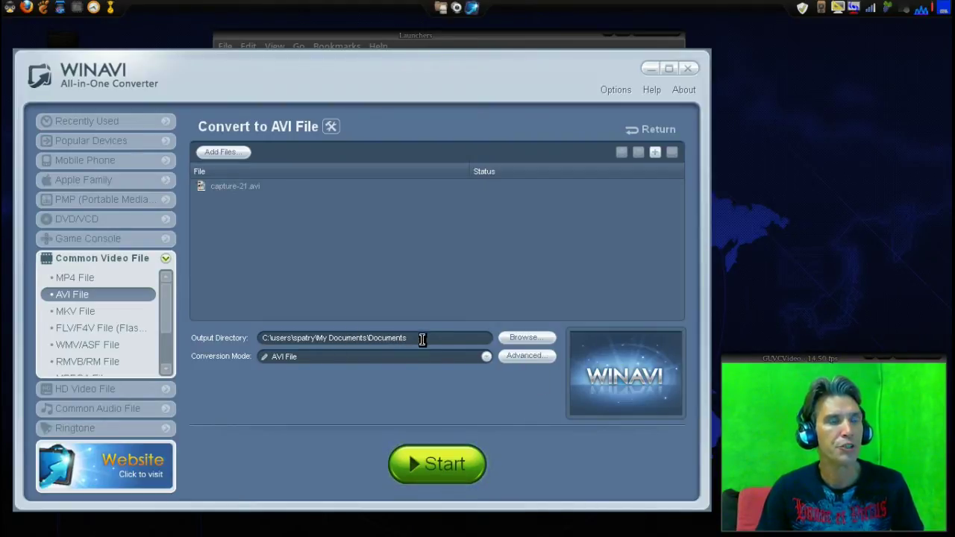
- Check the Advanced AVI encoder options, then start converting capture-21.avi
left_click(522, 356)
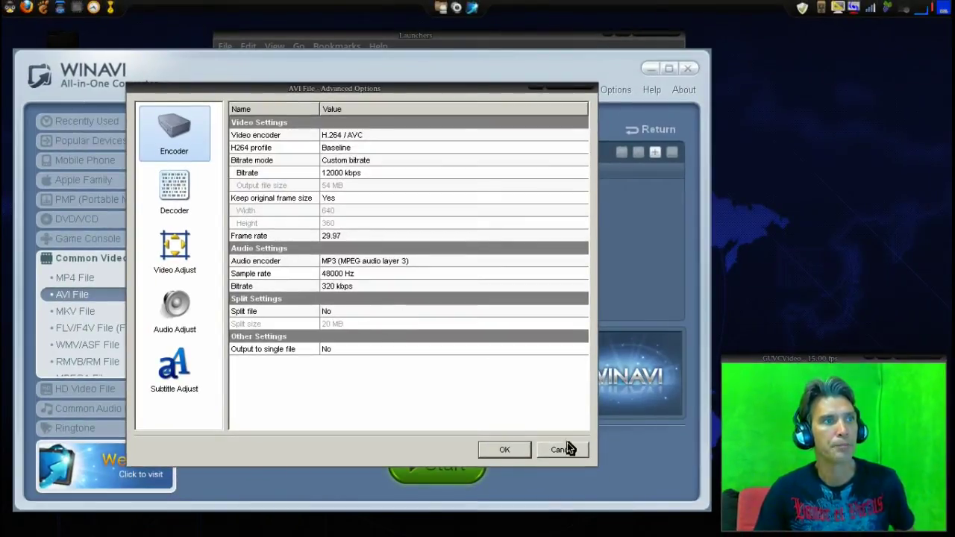
left_click(498, 449)
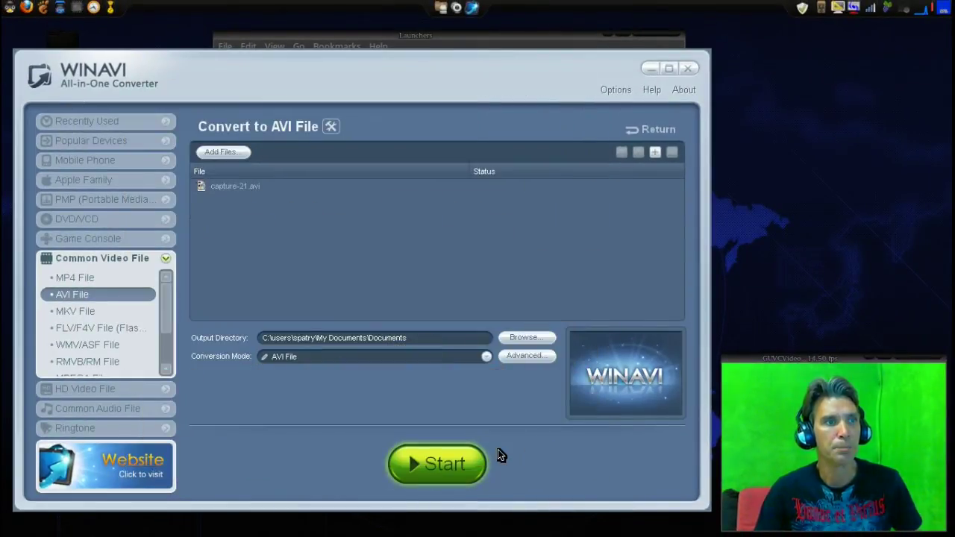
left_click(459, 468)
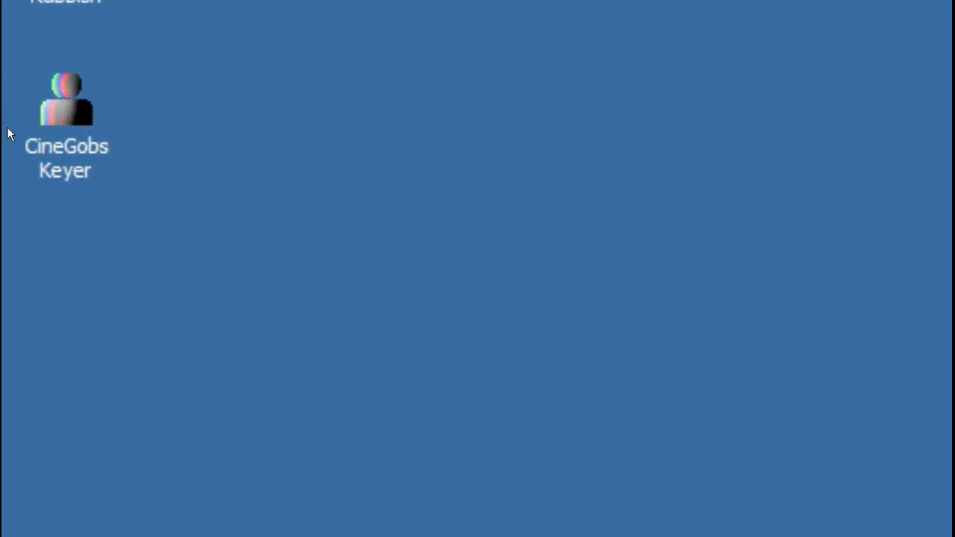
- Launch CineGobs Keyer from its desktop shortcut inside the Gamer virtual machine
key("super")
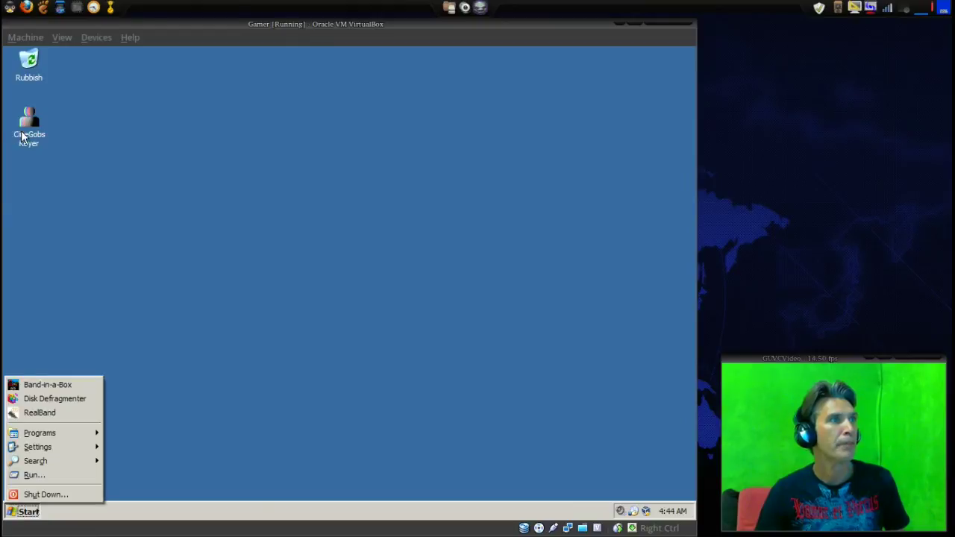
left_click(29, 134)
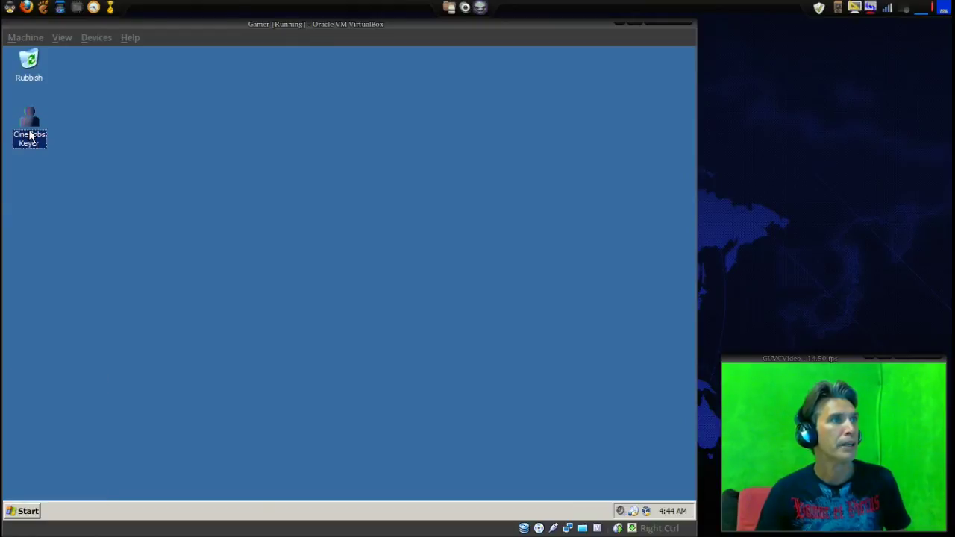
double_click(30, 136)
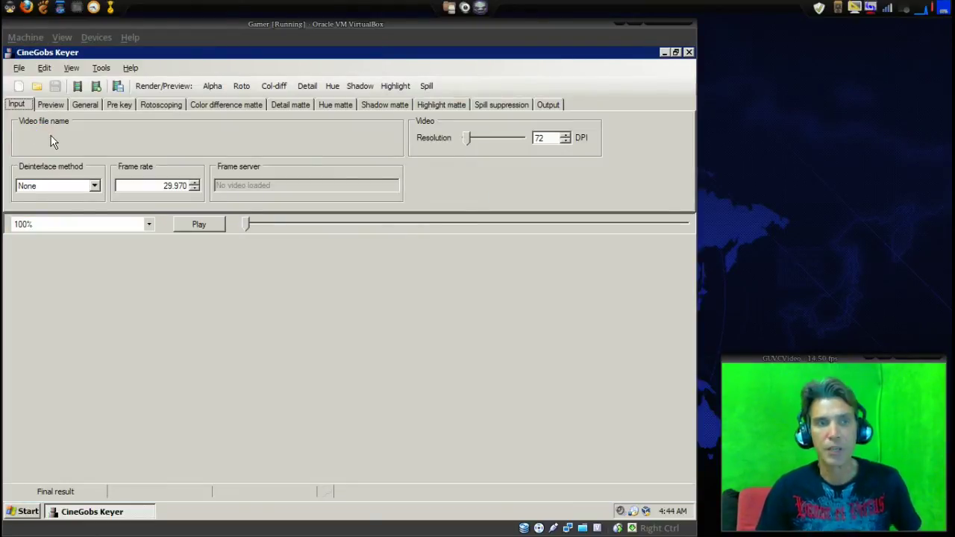
- Import F:\capture-21.avi from the shared F: drive as the keyer's input video
left_click(79, 88)
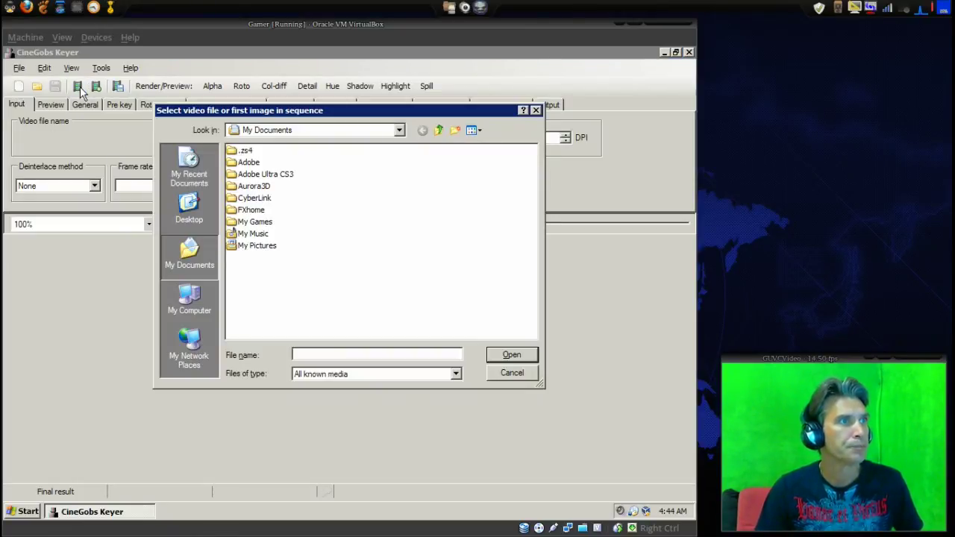
left_click(438, 131)
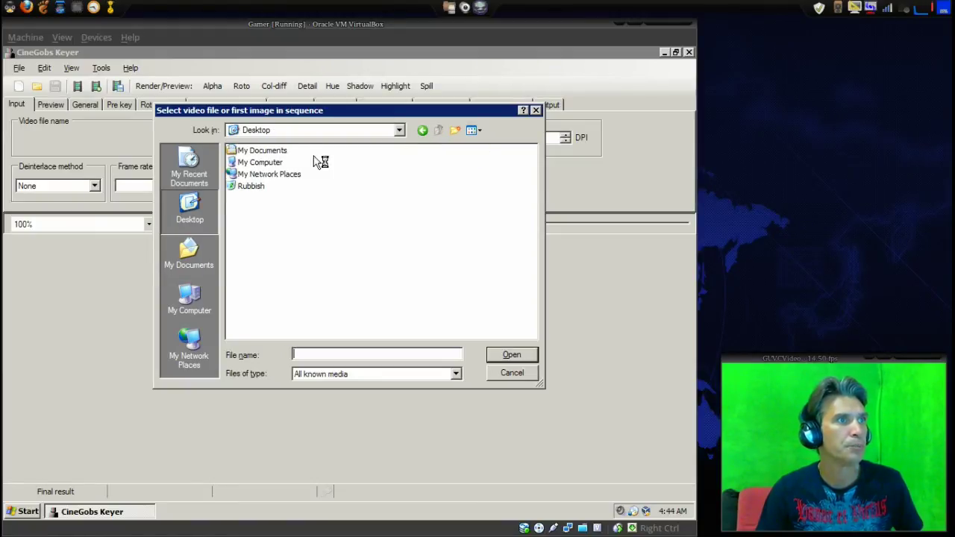
double_click(261, 162)
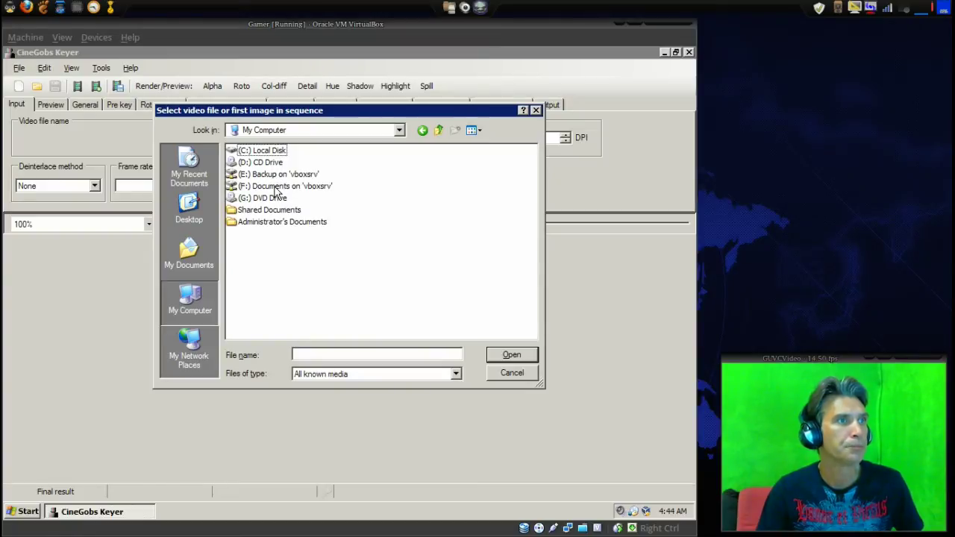
double_click(276, 187)
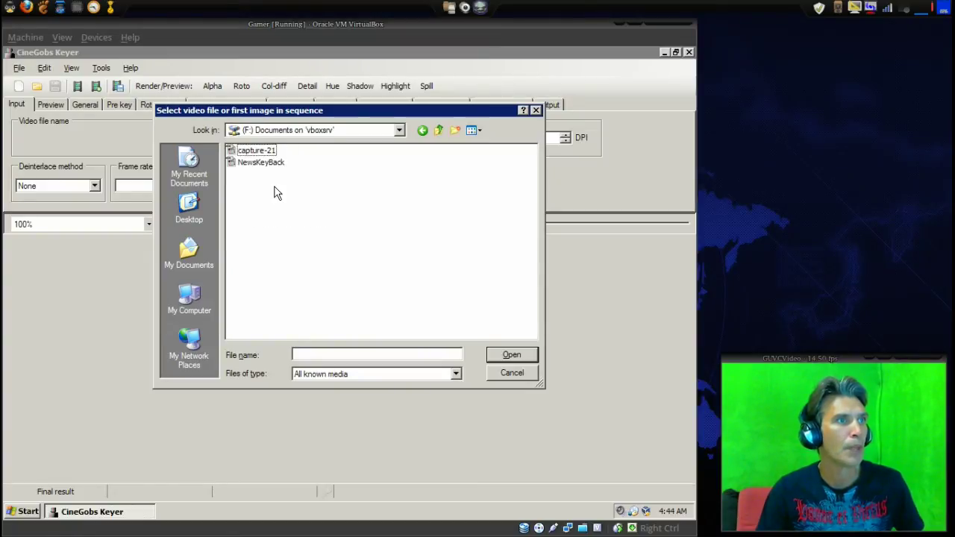
left_click(258, 152)
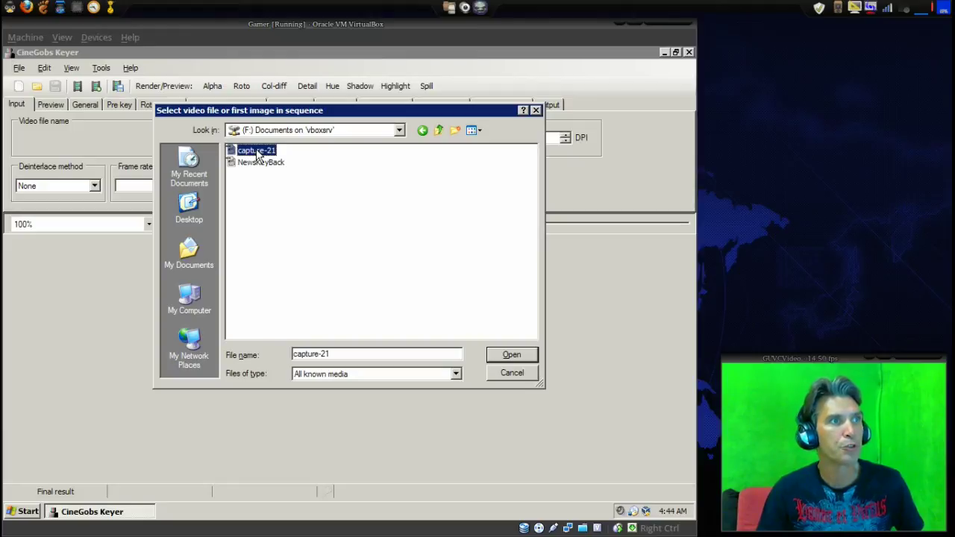
left_click(506, 357)
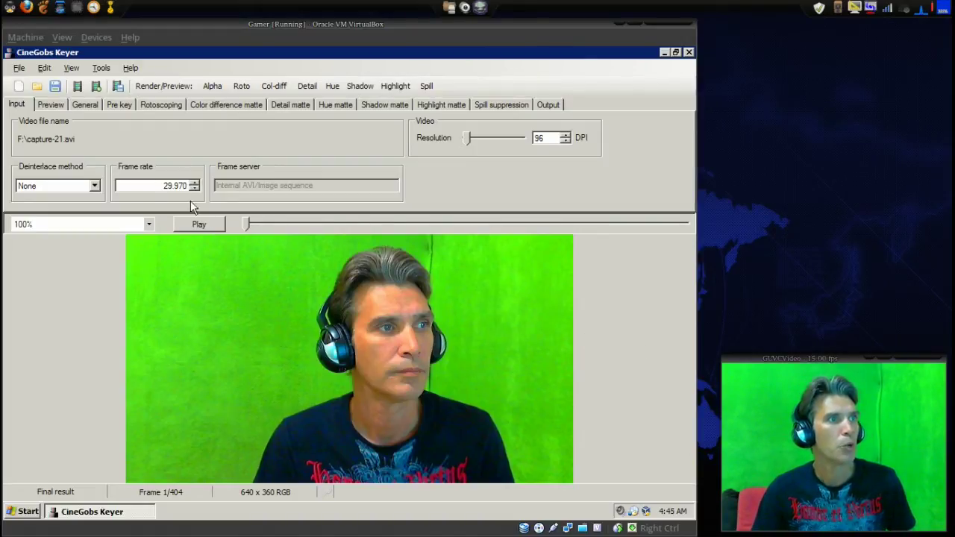
- Set the preview background to Image/Video from file using F:\NewsKeyBack.avi
left_click(54, 103)
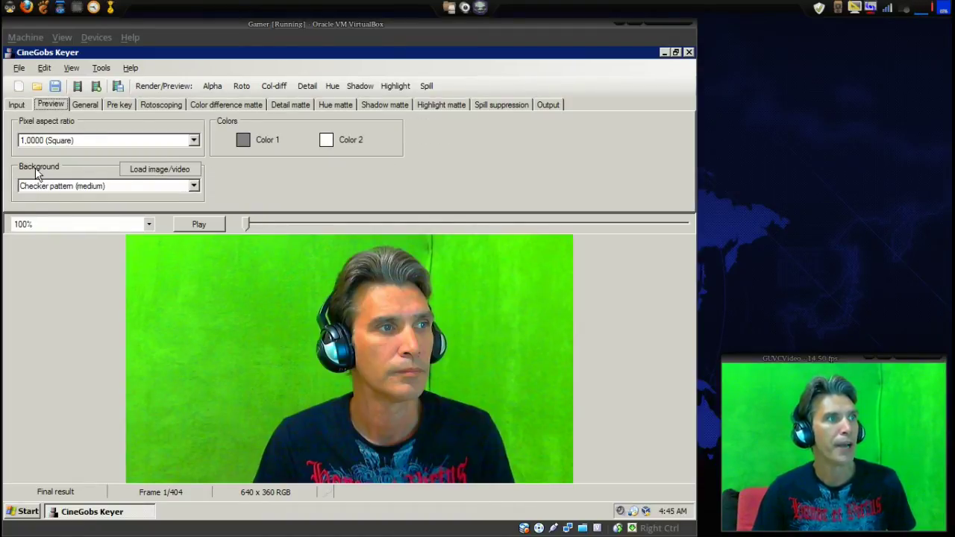
left_click(170, 192)
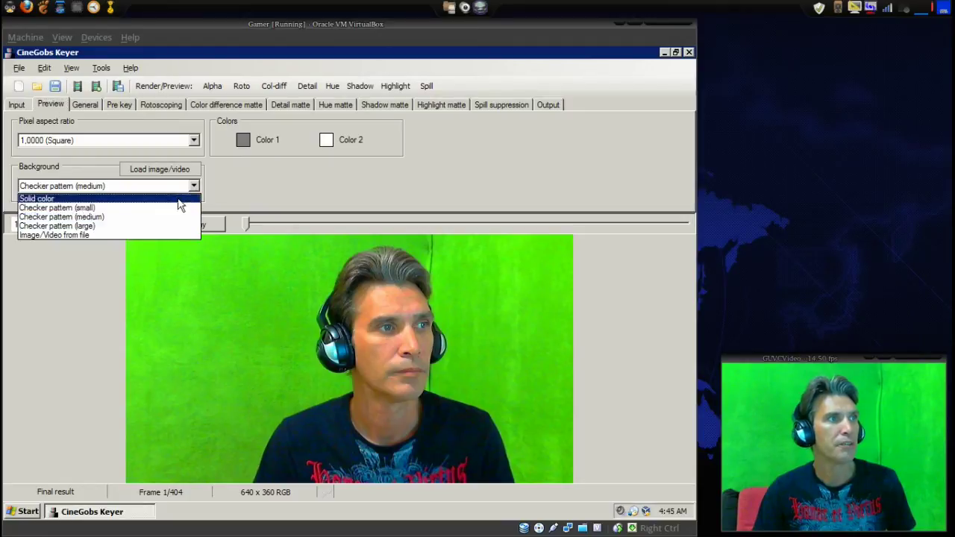
left_click(110, 233)
left_click(171, 169)
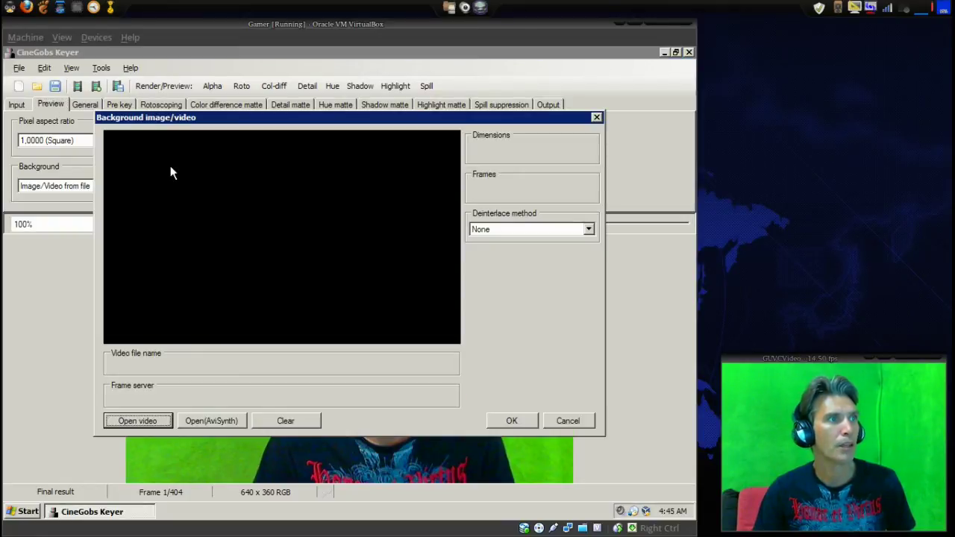
left_click(138, 421)
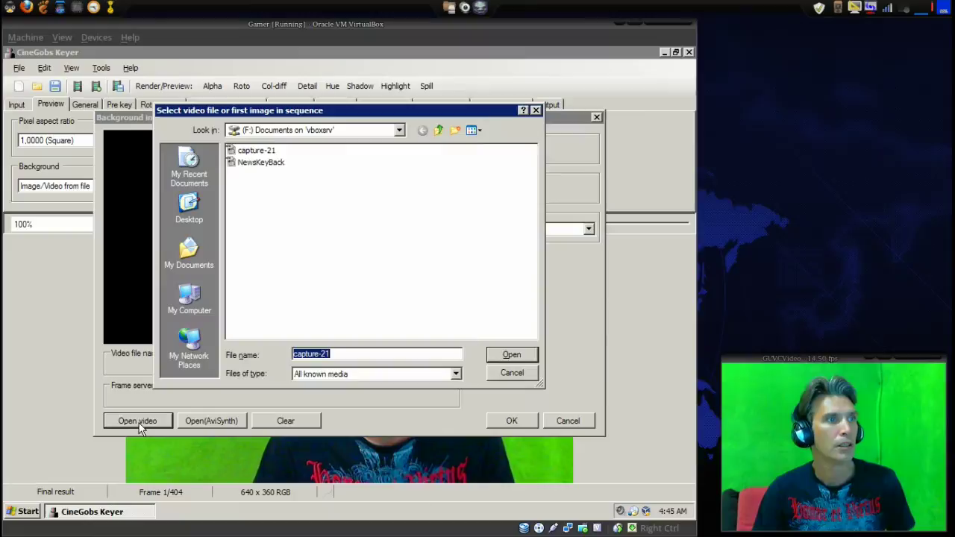
left_click(263, 162)
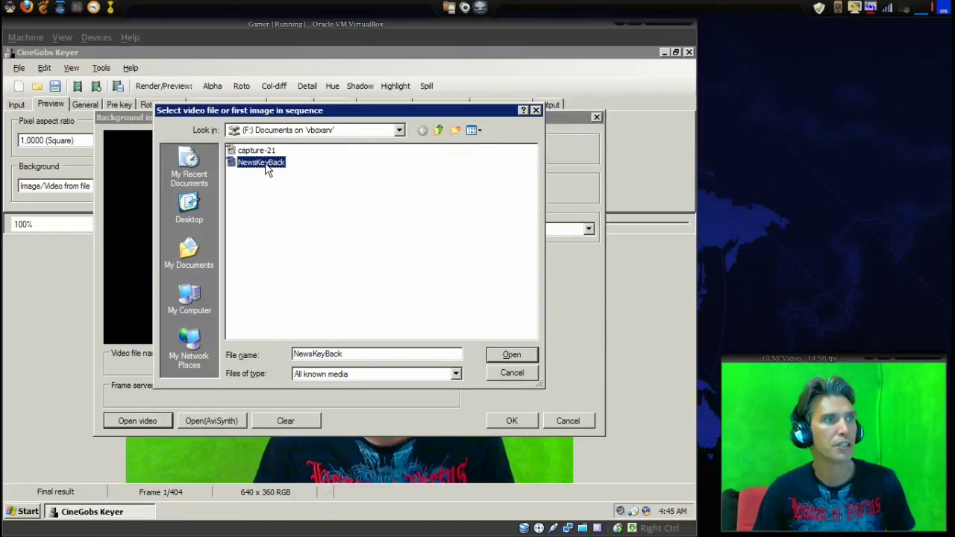
left_click(512, 354)
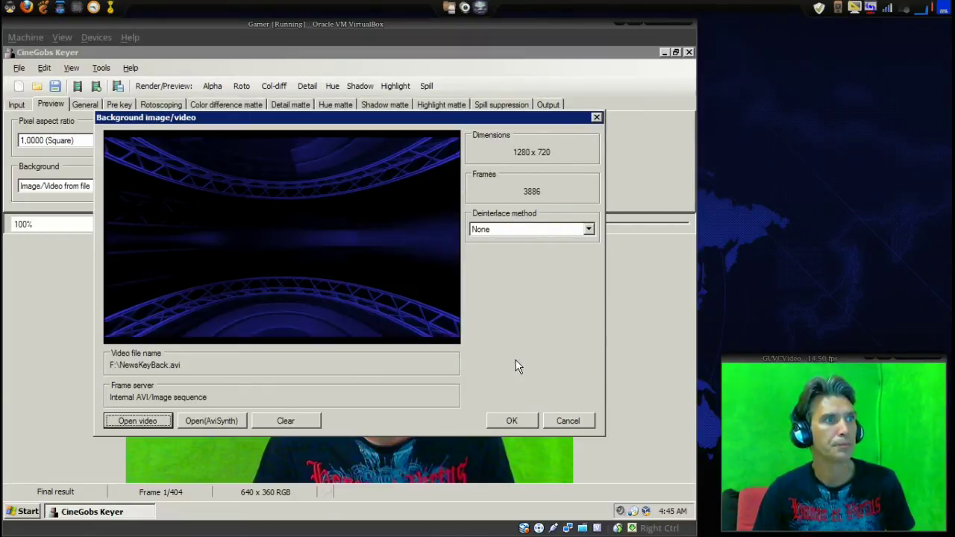
left_click(520, 418)
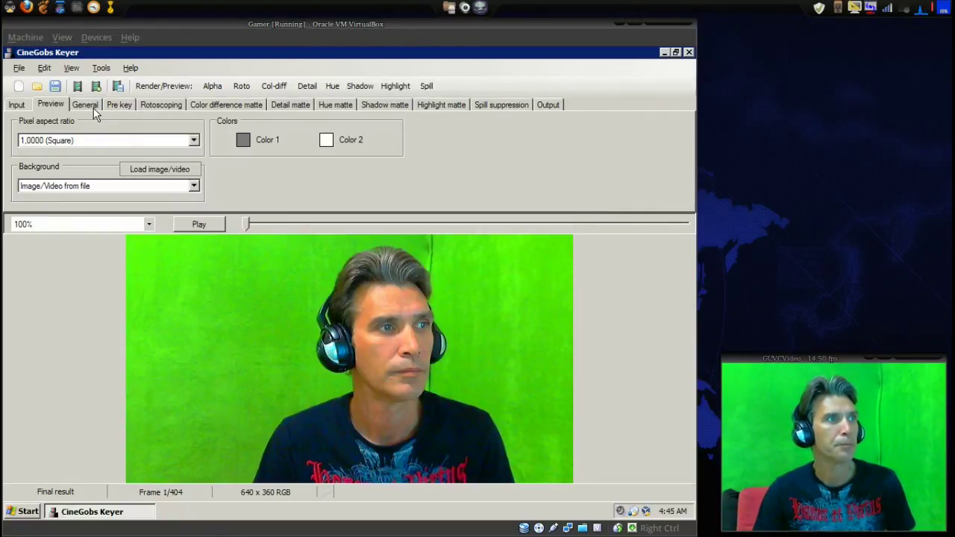
- Show the General settings with Green screen colour, hue 120.0, saturation and lightness 0.50
left_click(88, 109)
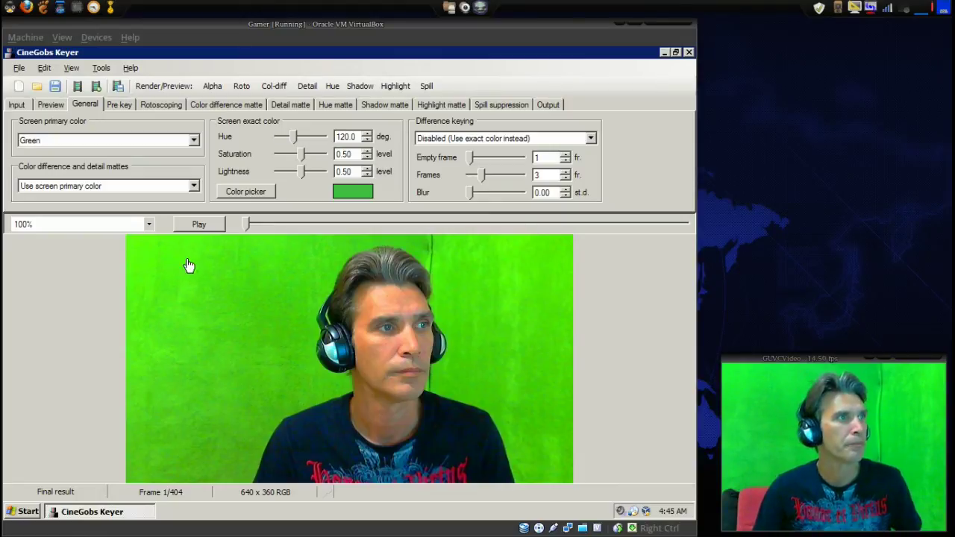
- Set pre-key chroma smoothing to 1.00, check Rotoscoping, and show the Color difference matte settings
left_click(119, 106)
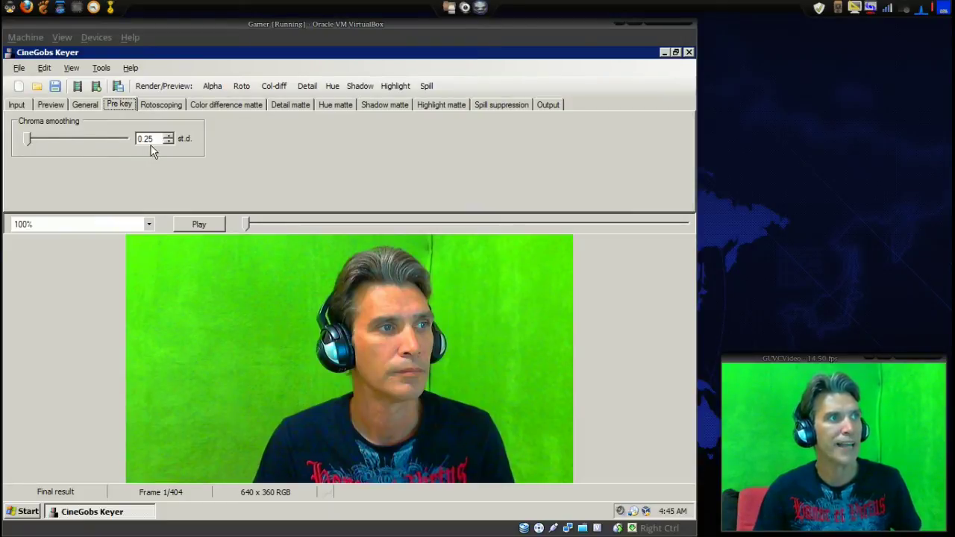
left_click_drag(162, 140, 108, 143)
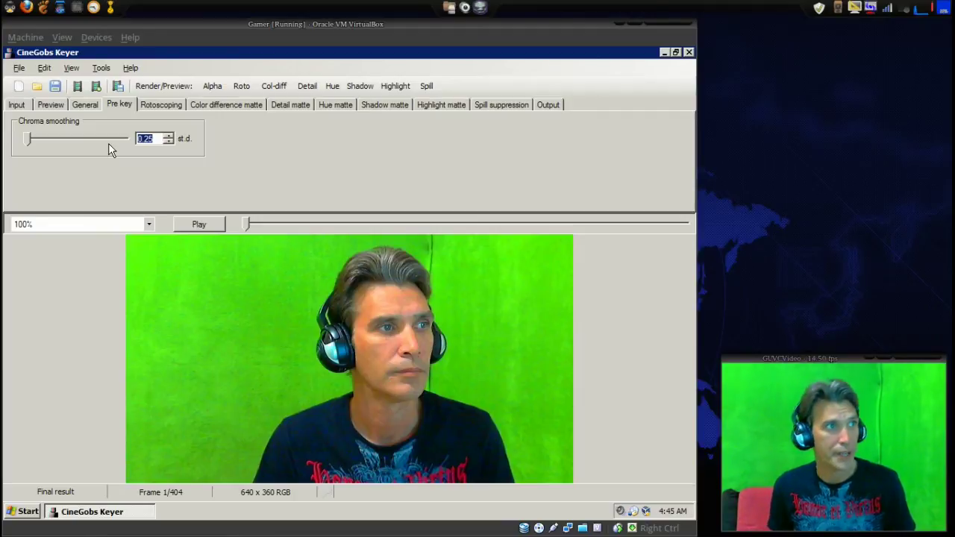
type("1")
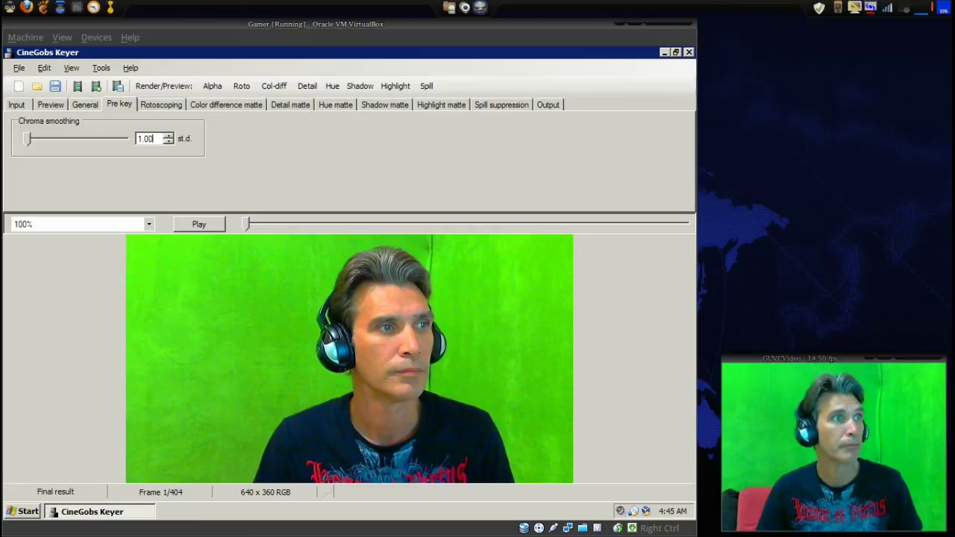
left_click(161, 104)
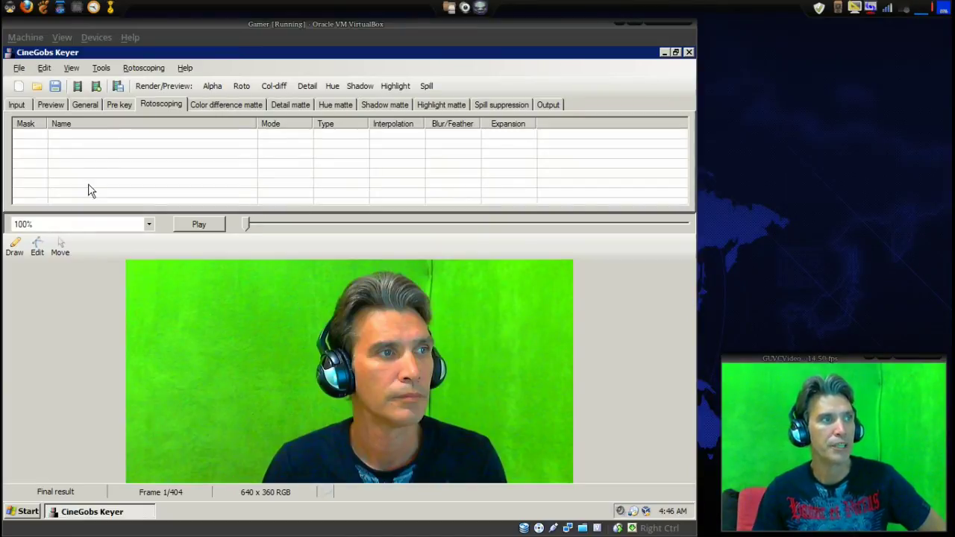
left_click(224, 107)
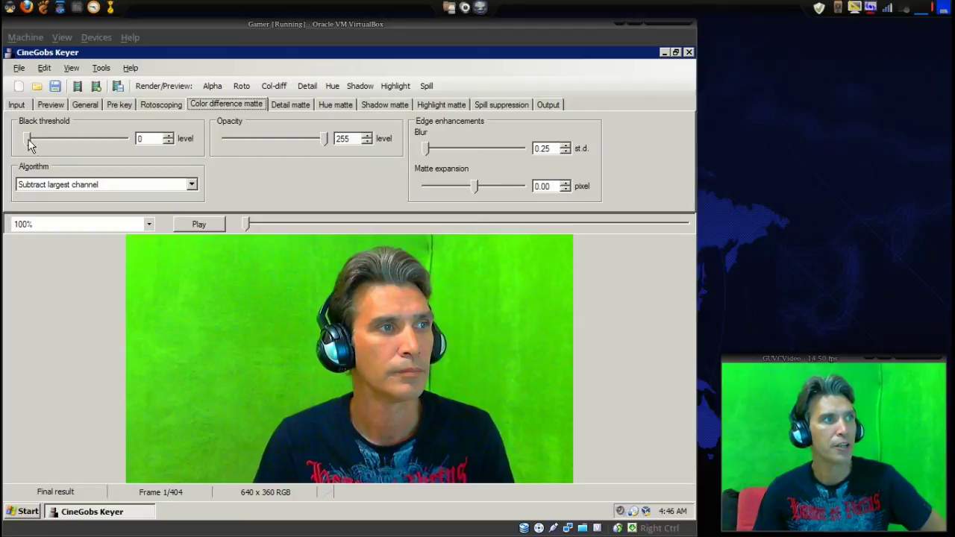
- Raise the matte black threshold to 193, preview the key, and lower opacity to 231
left_click_drag(28, 144, 103, 151)
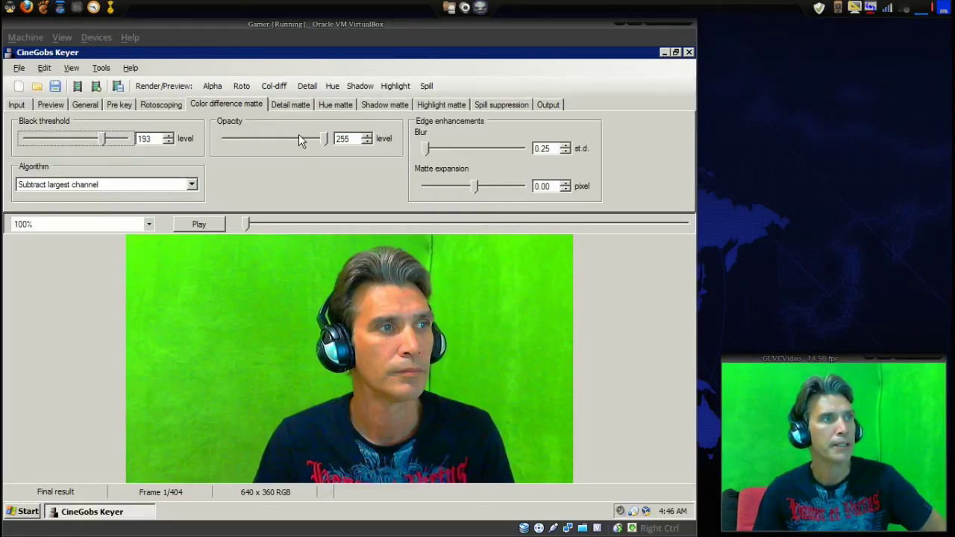
left_click(274, 90)
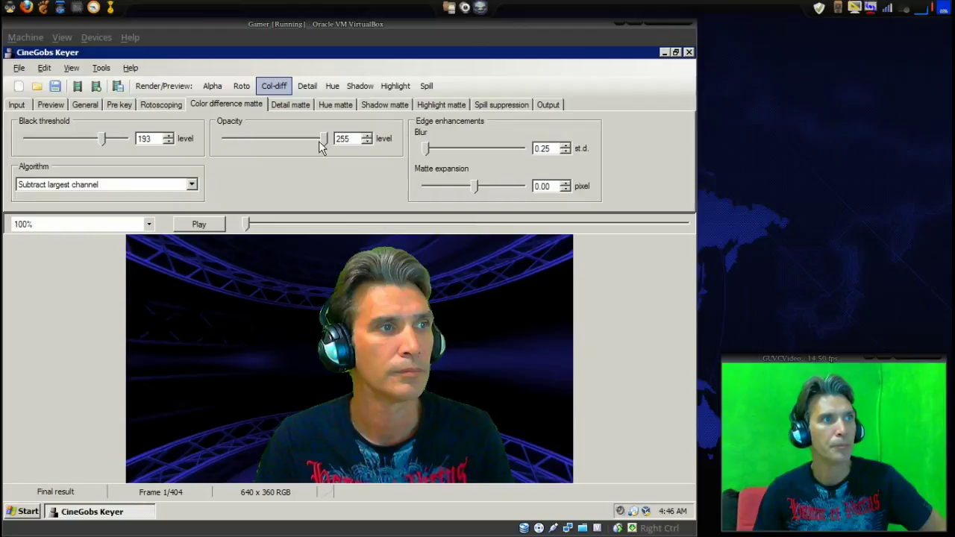
left_click_drag(323, 138, 314, 142)
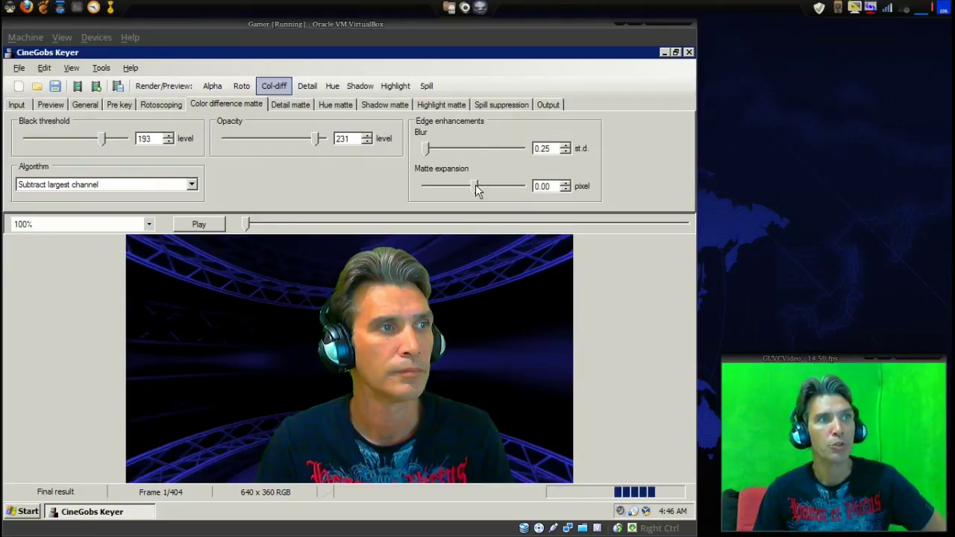
- Enable the spill-suppression preview, scrub forward through the keyed clip, and show Output settings
left_click(429, 88)
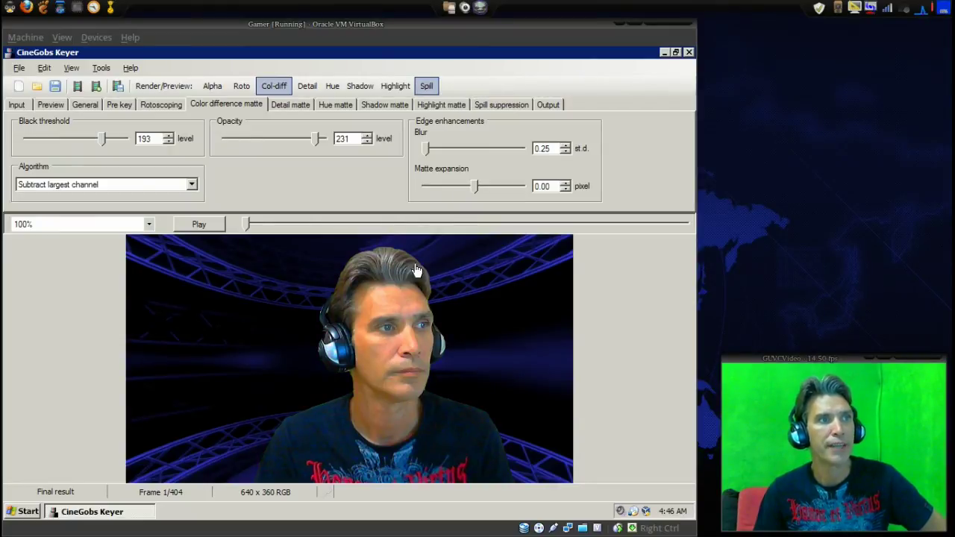
left_click(246, 227)
left_click_drag(246, 227, 342, 227)
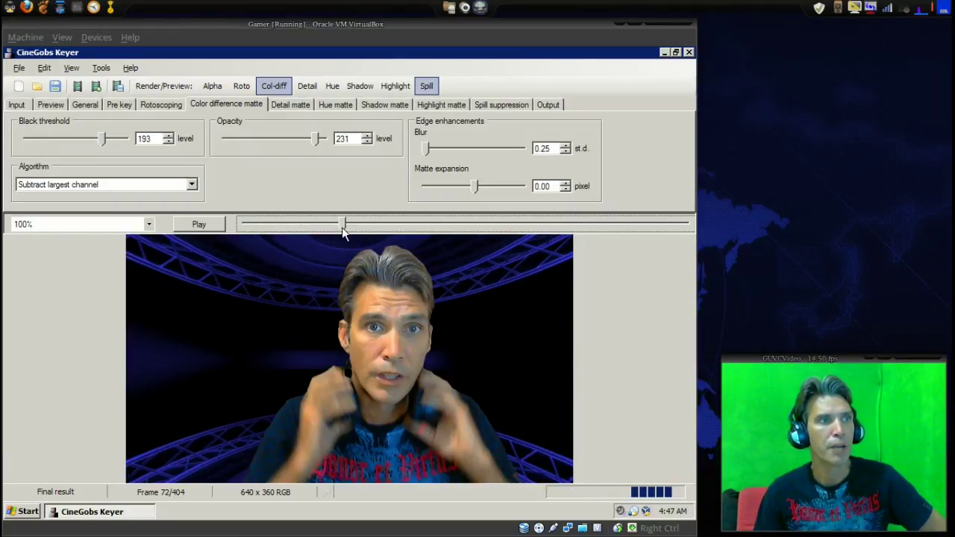
left_click(553, 105)
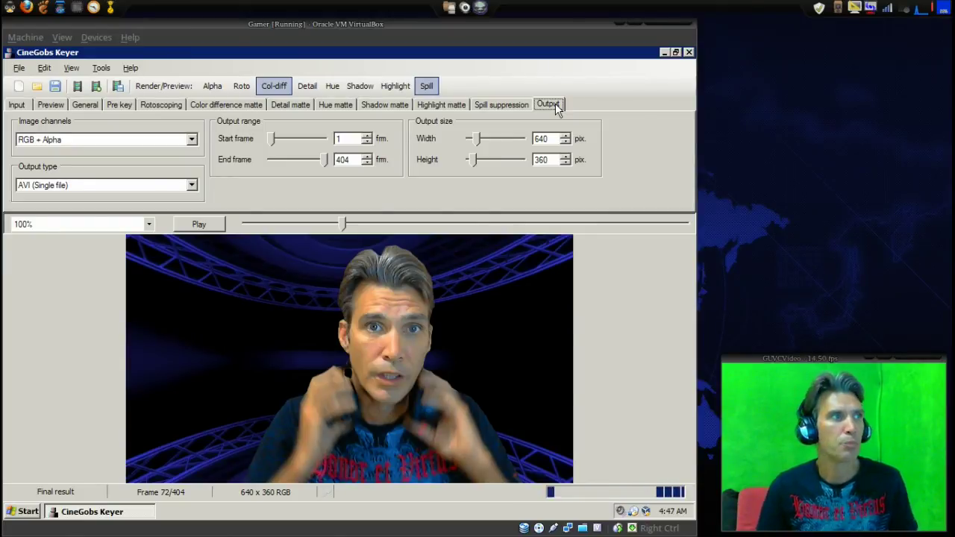
- Set the output image channels to Preview
left_click(192, 141)
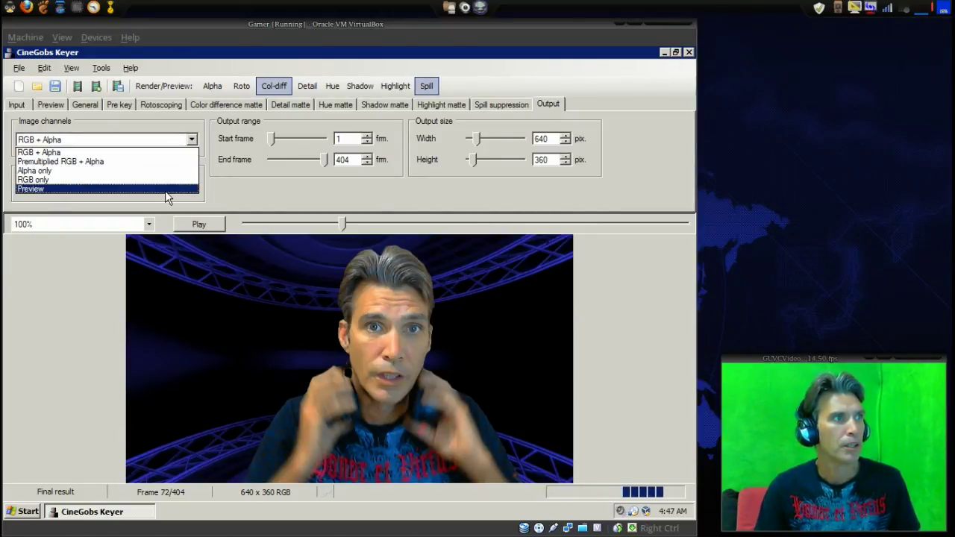
left_click(165, 190)
left_click(413, 351)
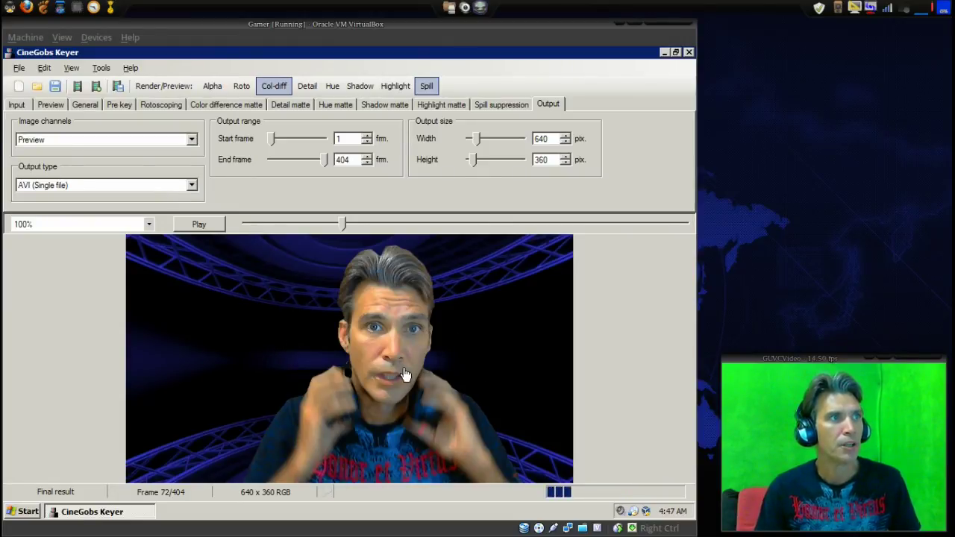
- Render and save the keyed video as capture-21b.avi
left_click(118, 88)
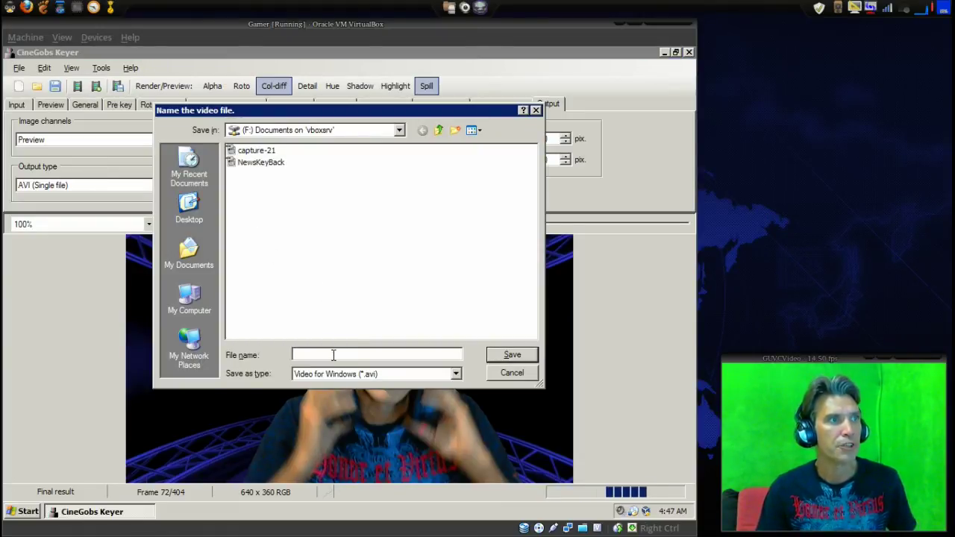
left_click(256, 151)
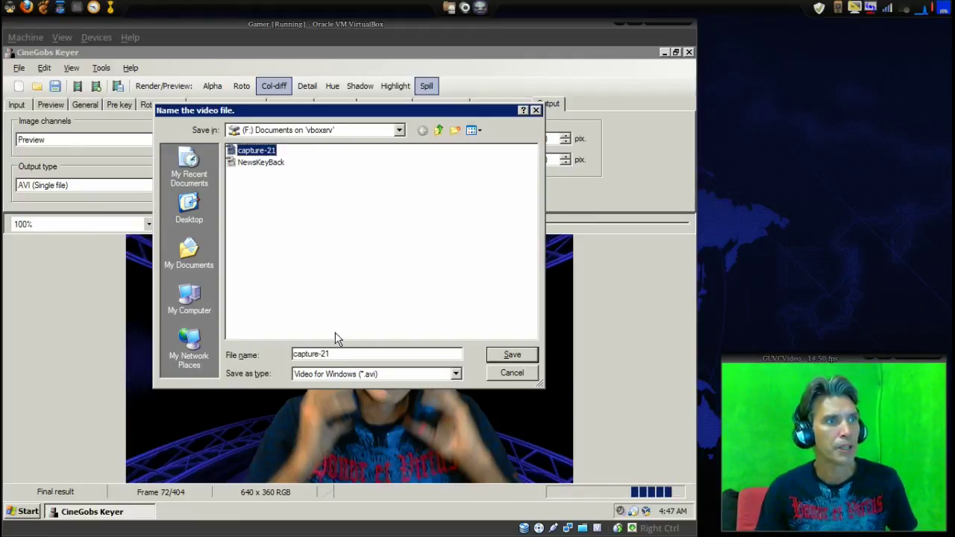
left_click(339, 352)
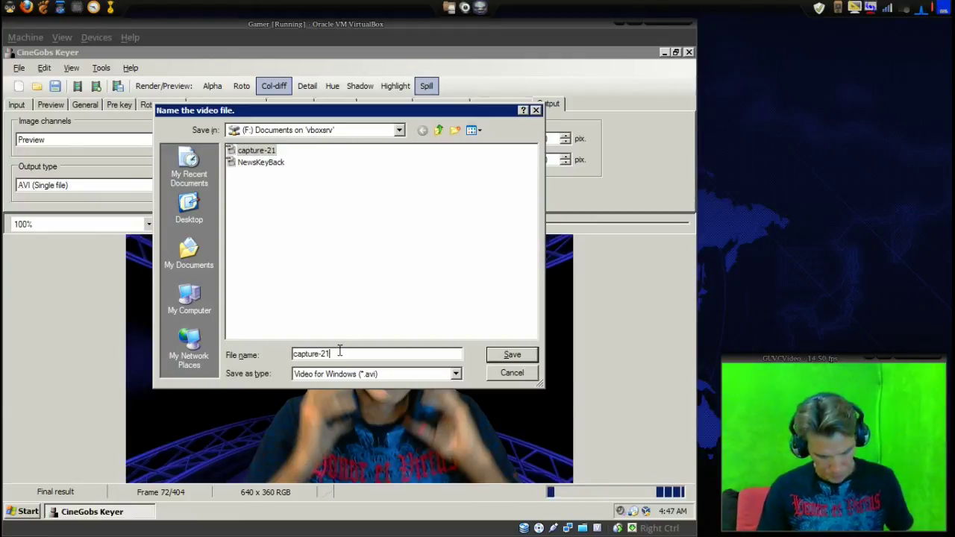
type("b")
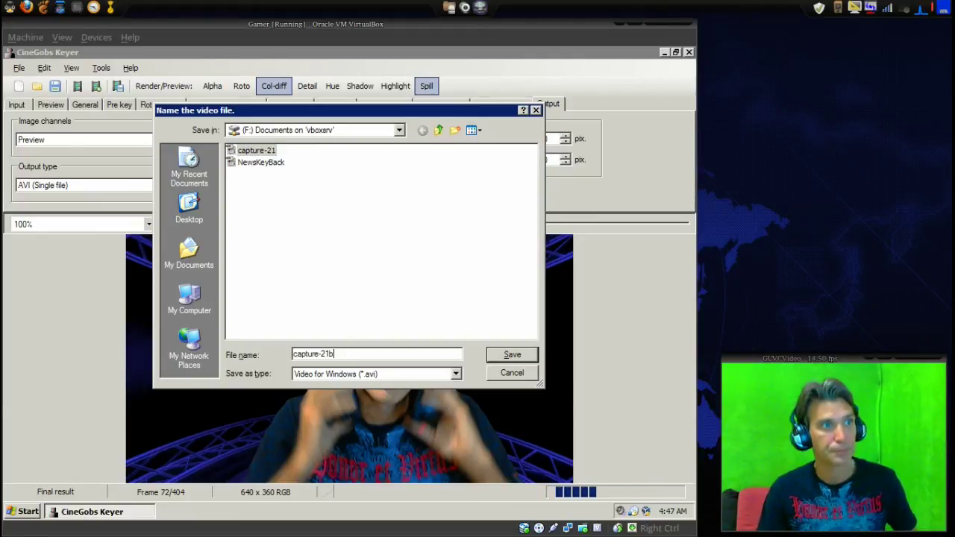
left_click(515, 354)
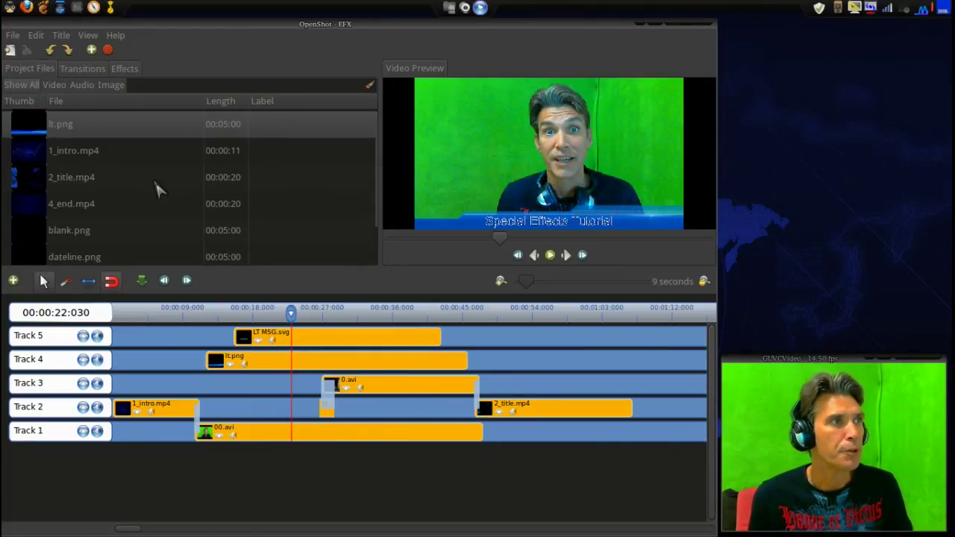
- Select the keyed 0.avi clip and pause the project preview at about 00:00:08
left_click(41, 129)
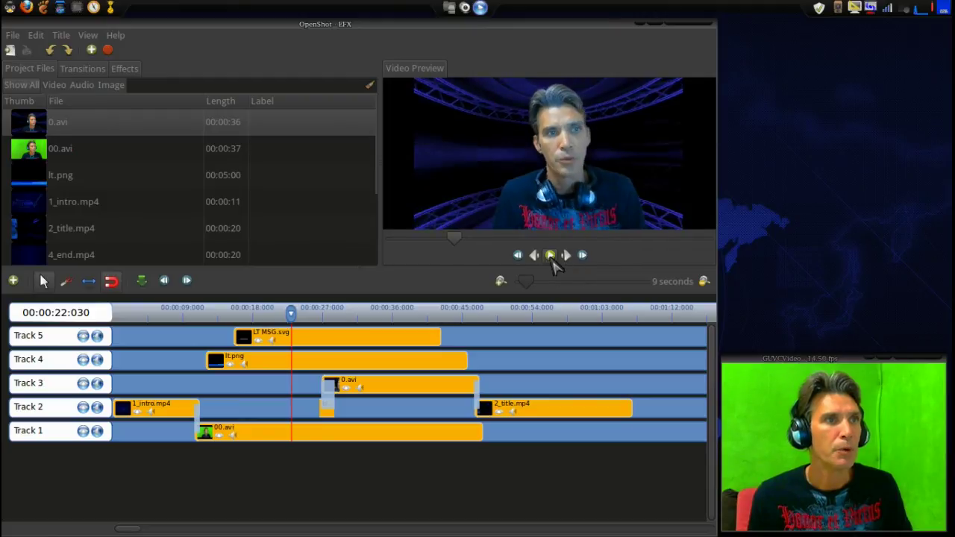
left_click(551, 256)
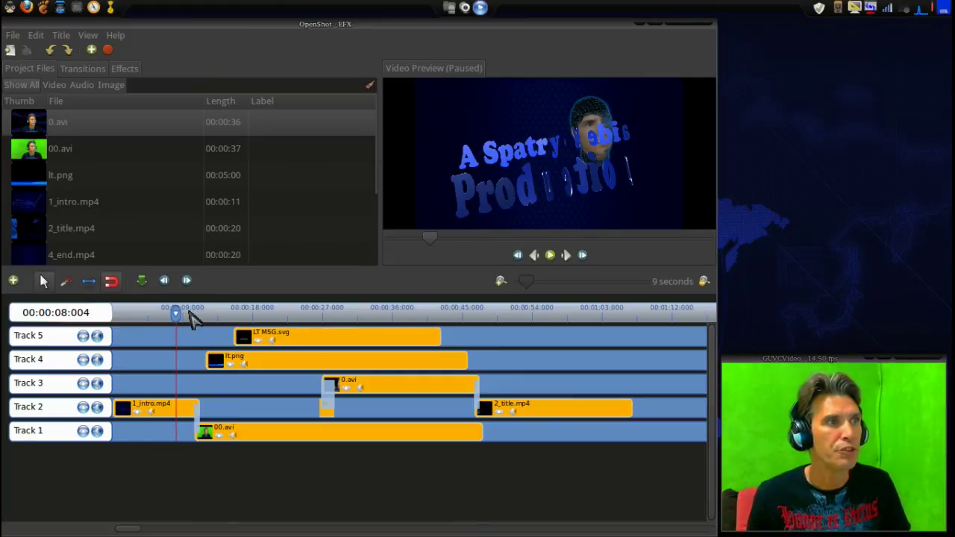
- Hide lt.png and LT MSG.svg, scrub the playhead to about 27 seconds, then show lt.png again
left_click(229, 363)
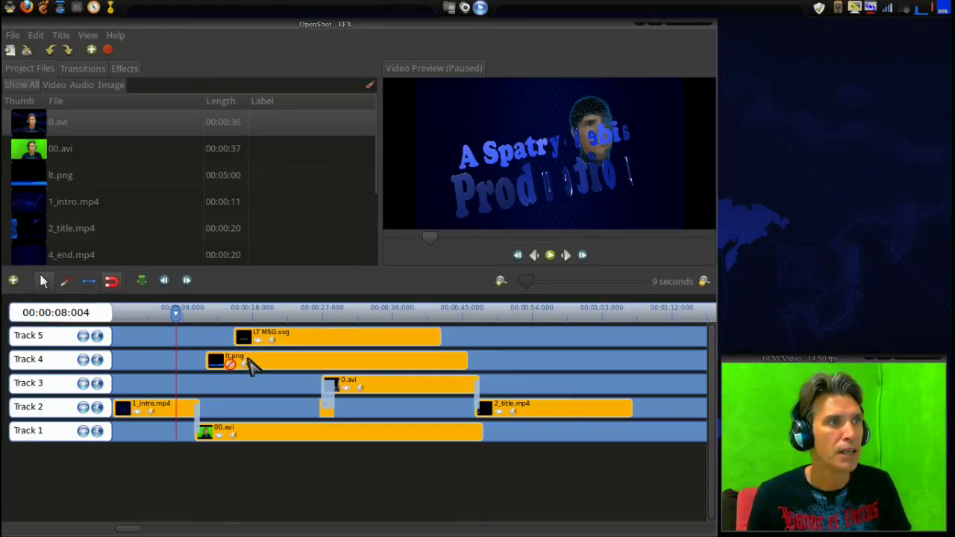
left_click(257, 340)
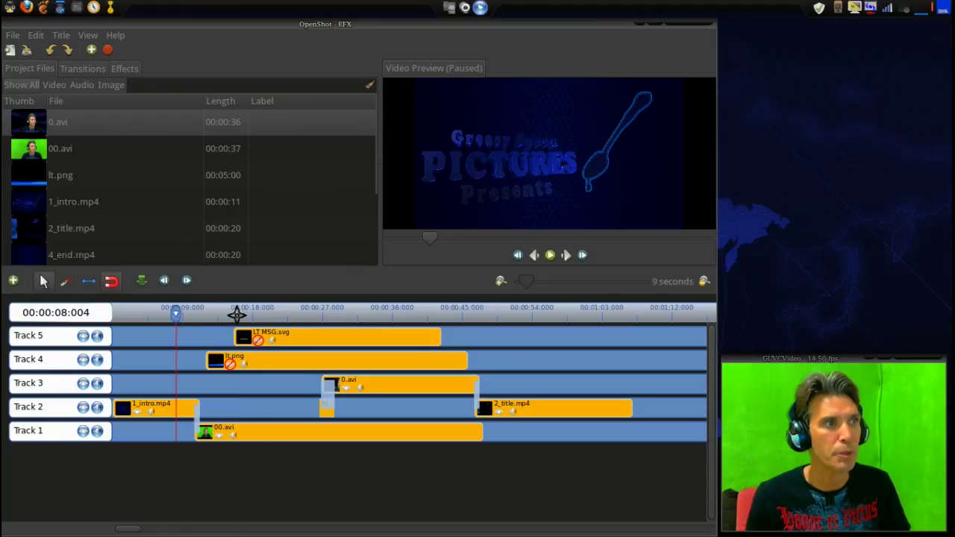
left_click_drag(237, 313, 265, 316)
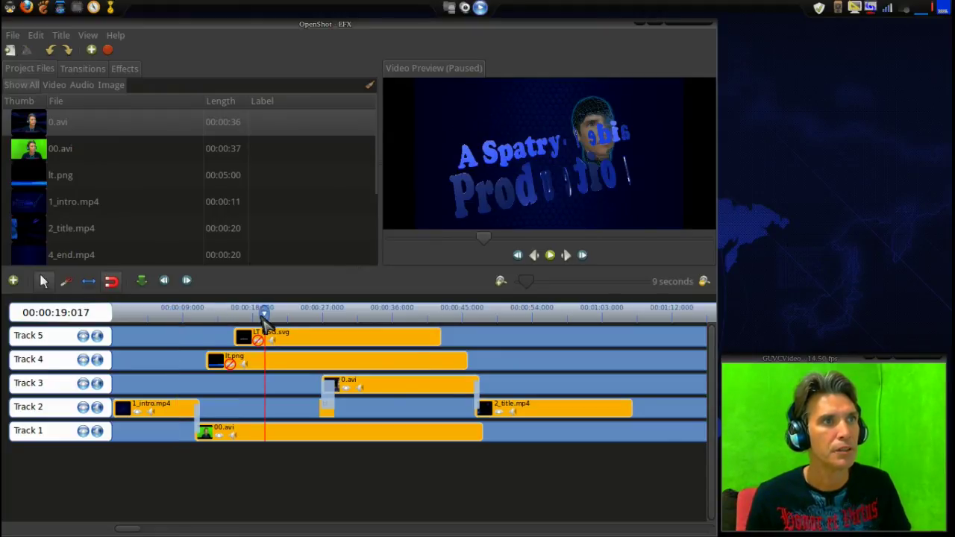
left_click_drag(261, 314, 309, 314)
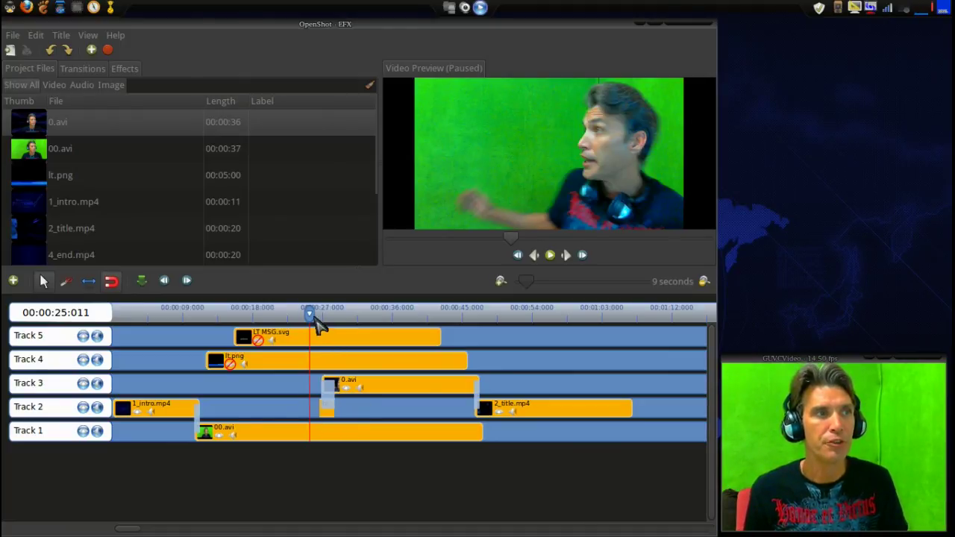
left_click_drag(310, 313, 326, 314)
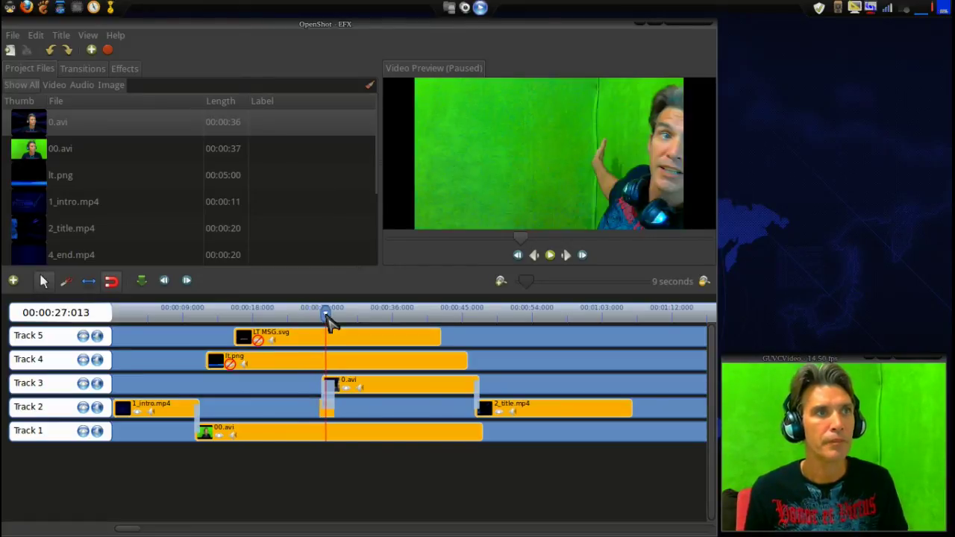
left_click_drag(327, 315, 330, 316)
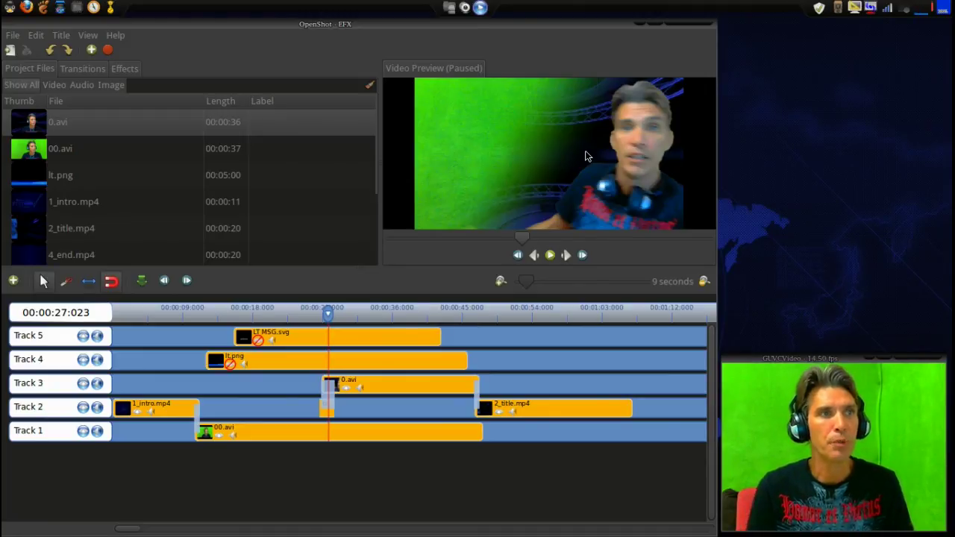
left_click(229, 365)
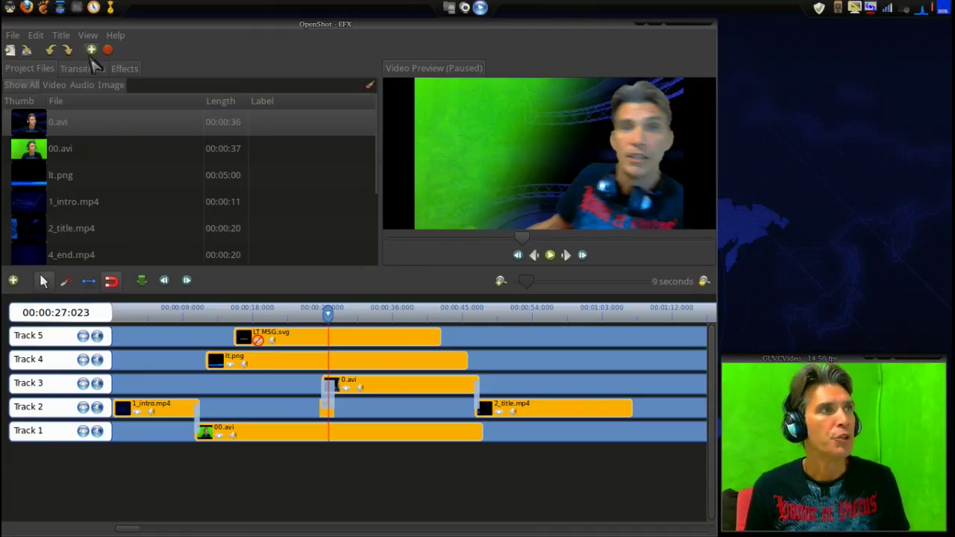
left_click(60, 36)
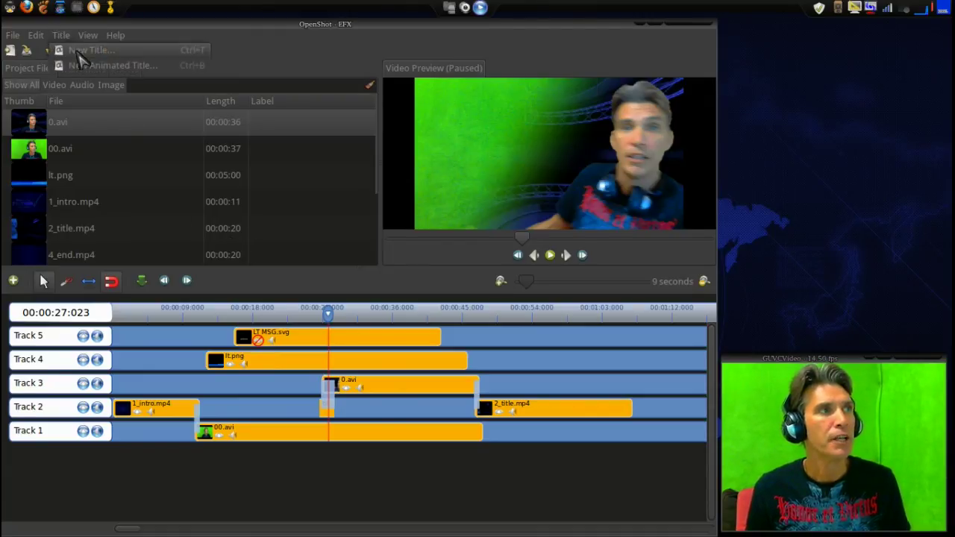
left_click(80, 52)
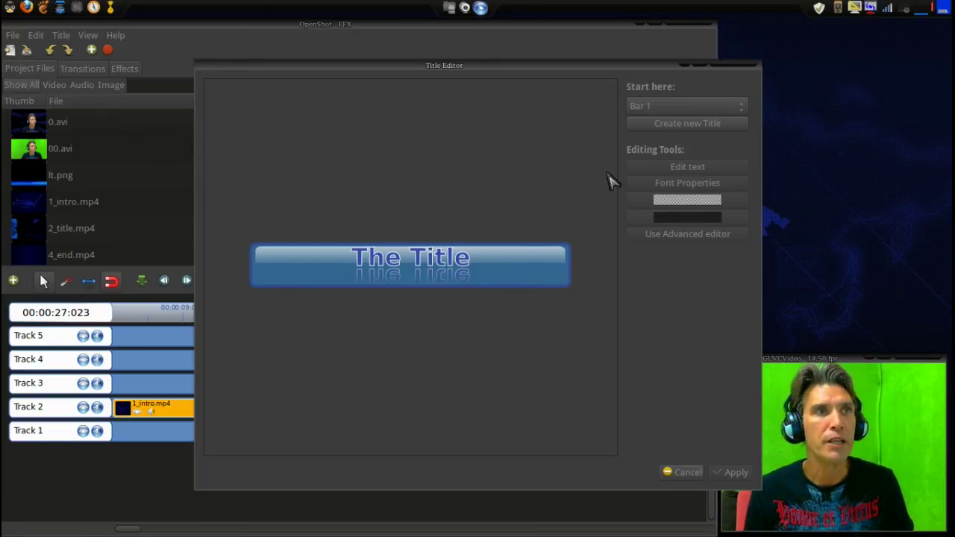
left_click(647, 107)
left_click(643, 133)
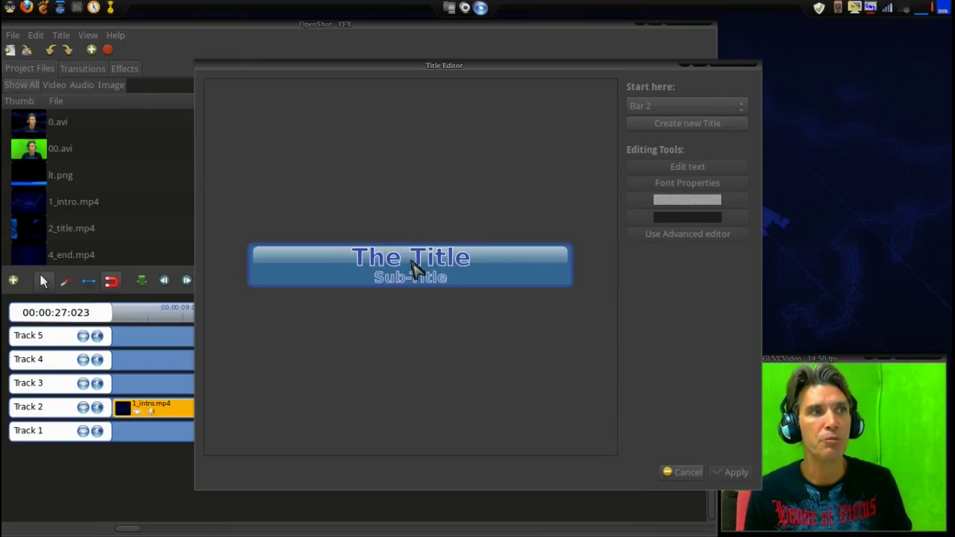
left_click(648, 108)
left_click(642, 182)
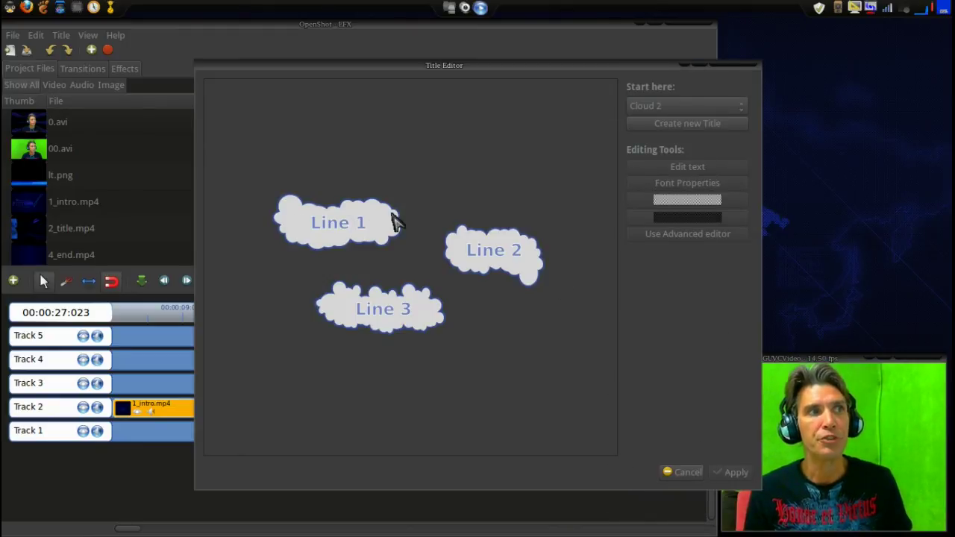
left_click(684, 110)
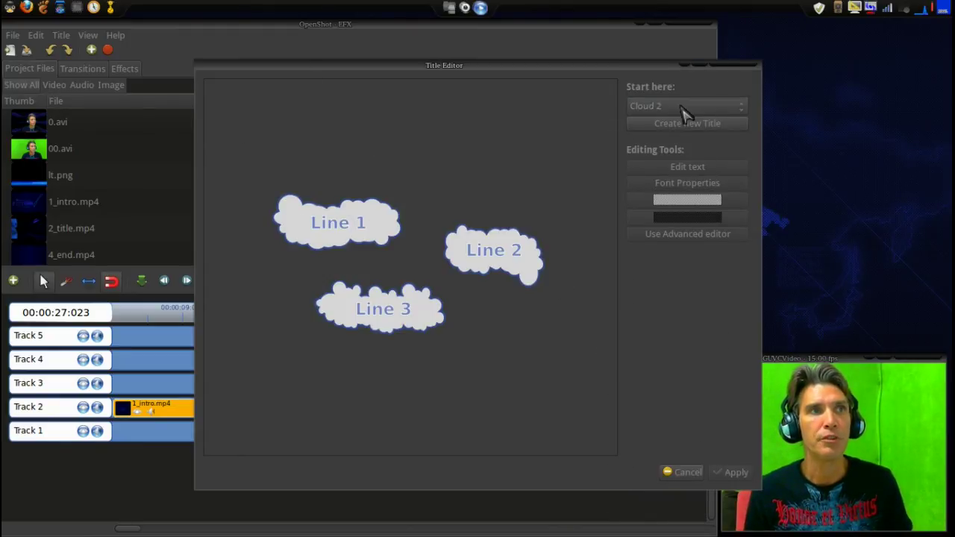
left_click(674, 110)
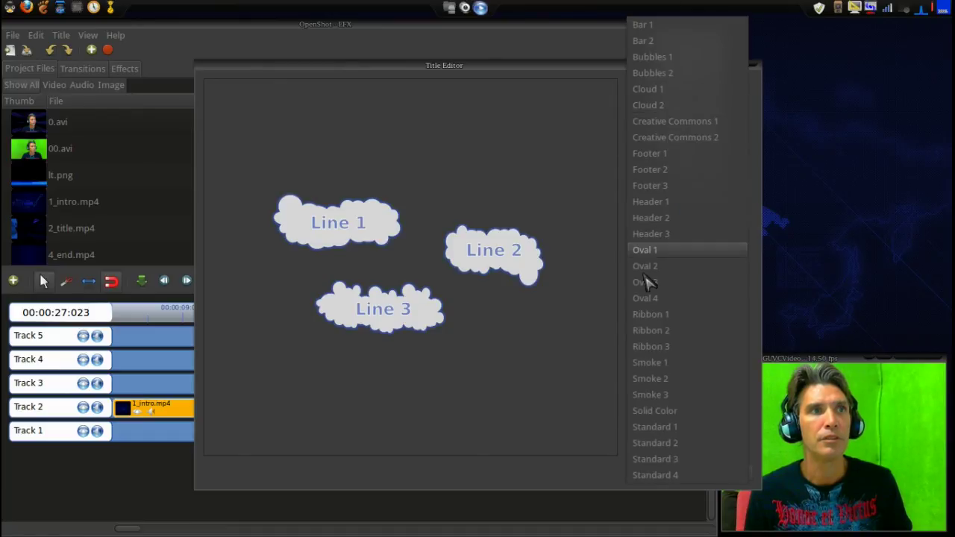
left_click(651, 321)
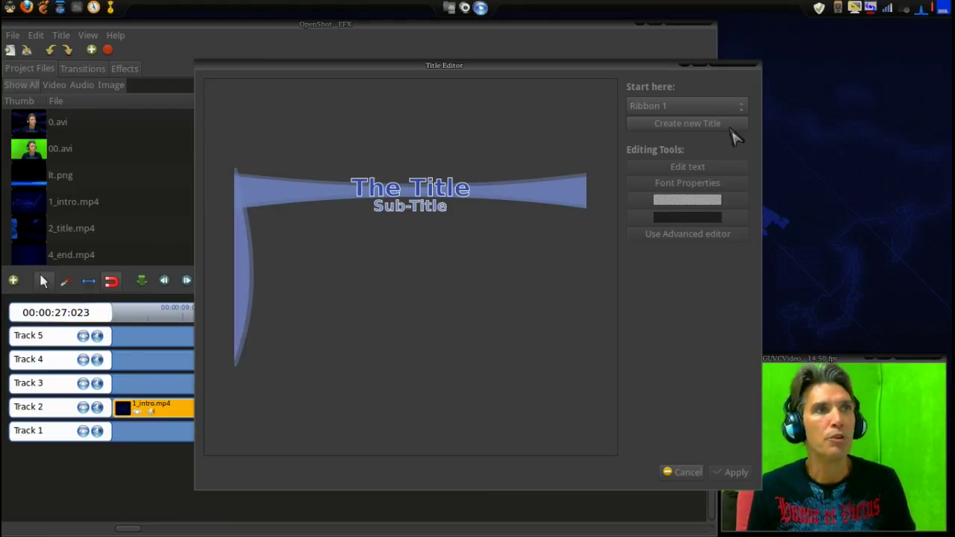
left_click(737, 71)
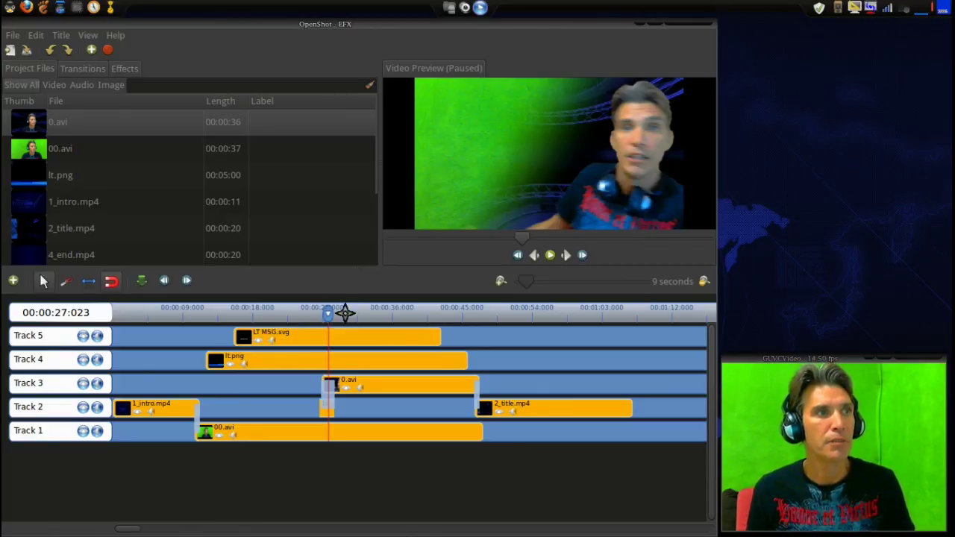
- Move the playhead to about 00:00:30 to preview the presenter with the lower-third title
left_click(348, 312)
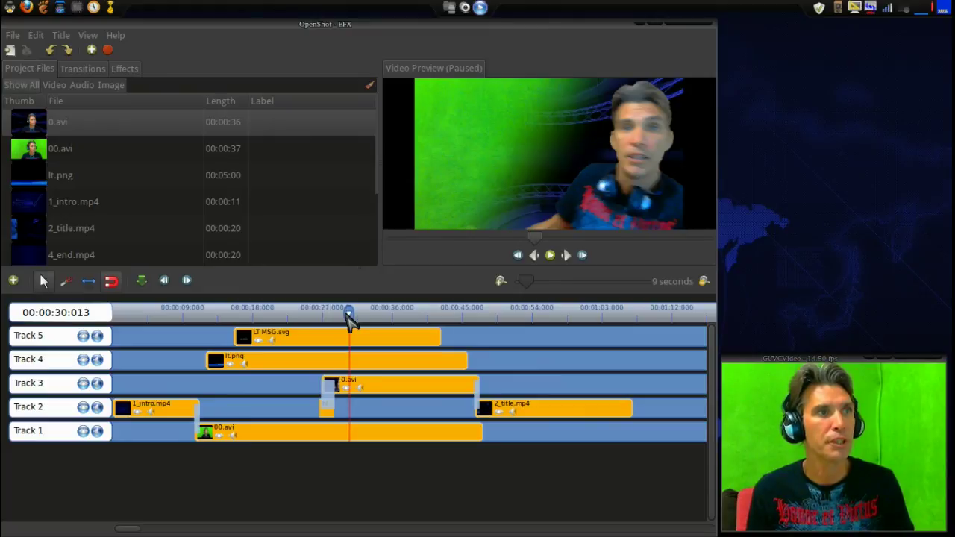